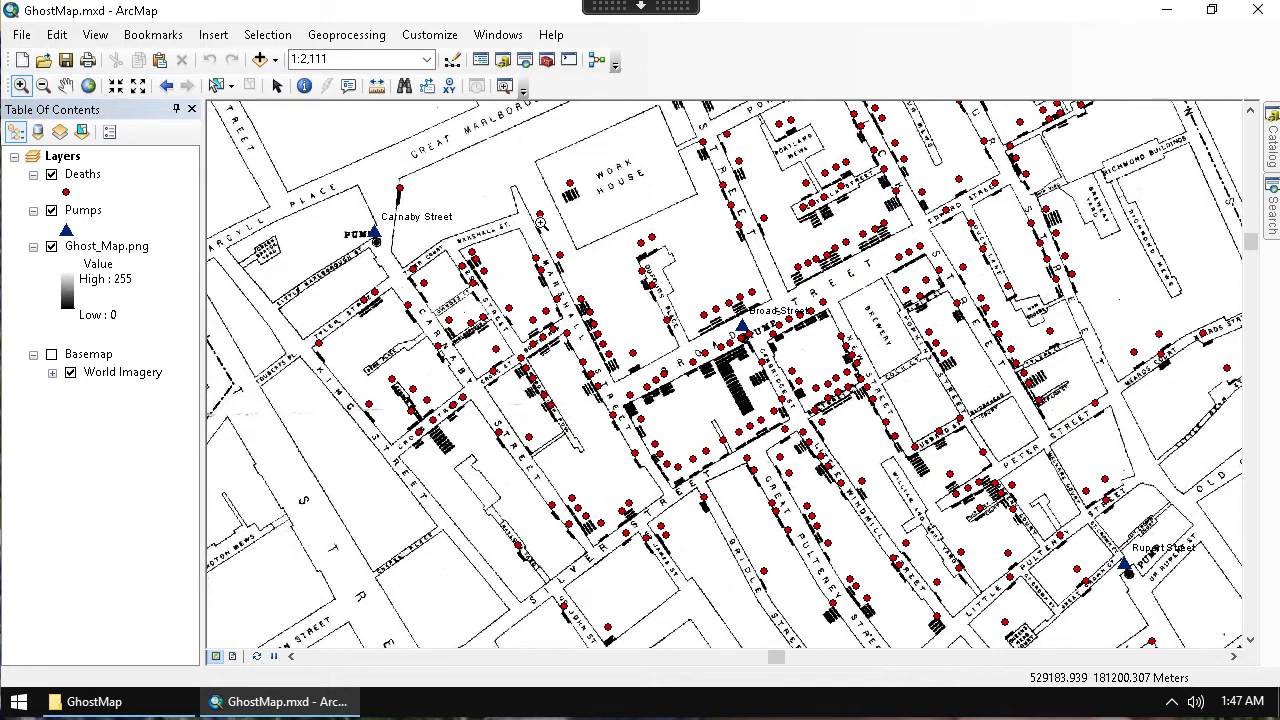
Step: Examine the Deaths layer's attribute records and take a close look at the death marks beside the Work House on the map
{"action": "left_click", "coordinate": [80, 177]}
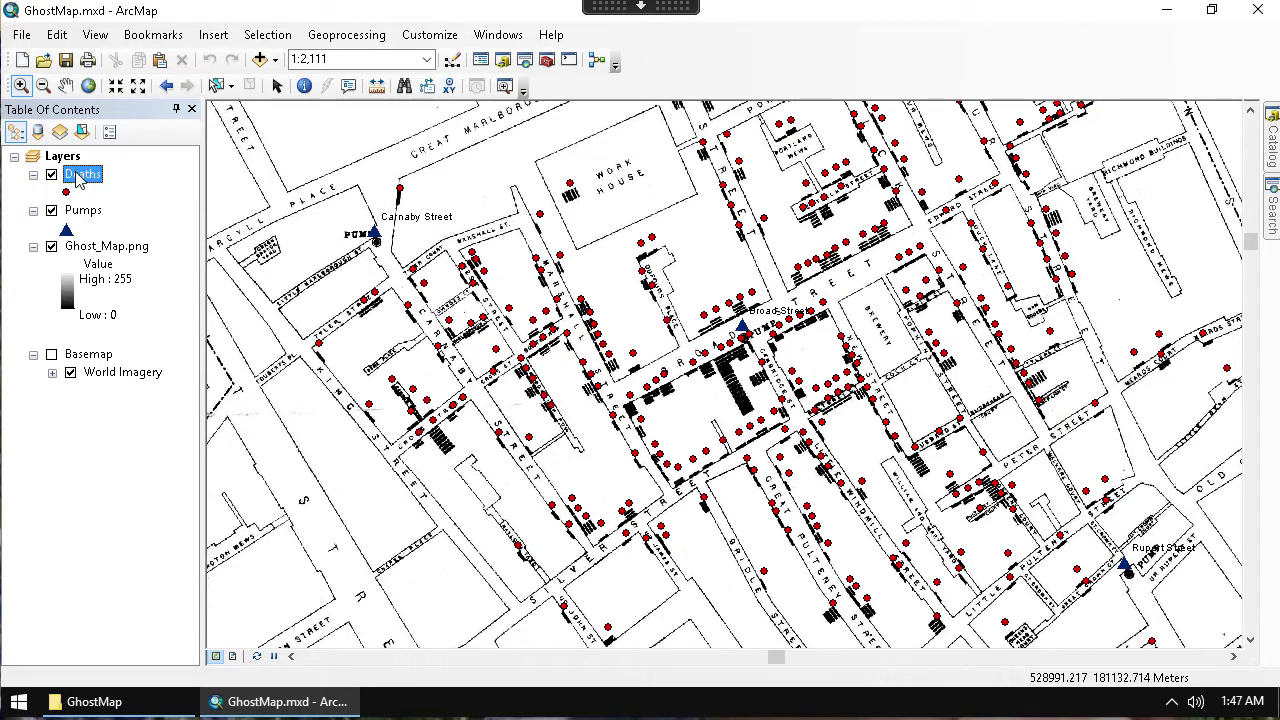
{"action": "right_click", "coordinate": [80, 177]}
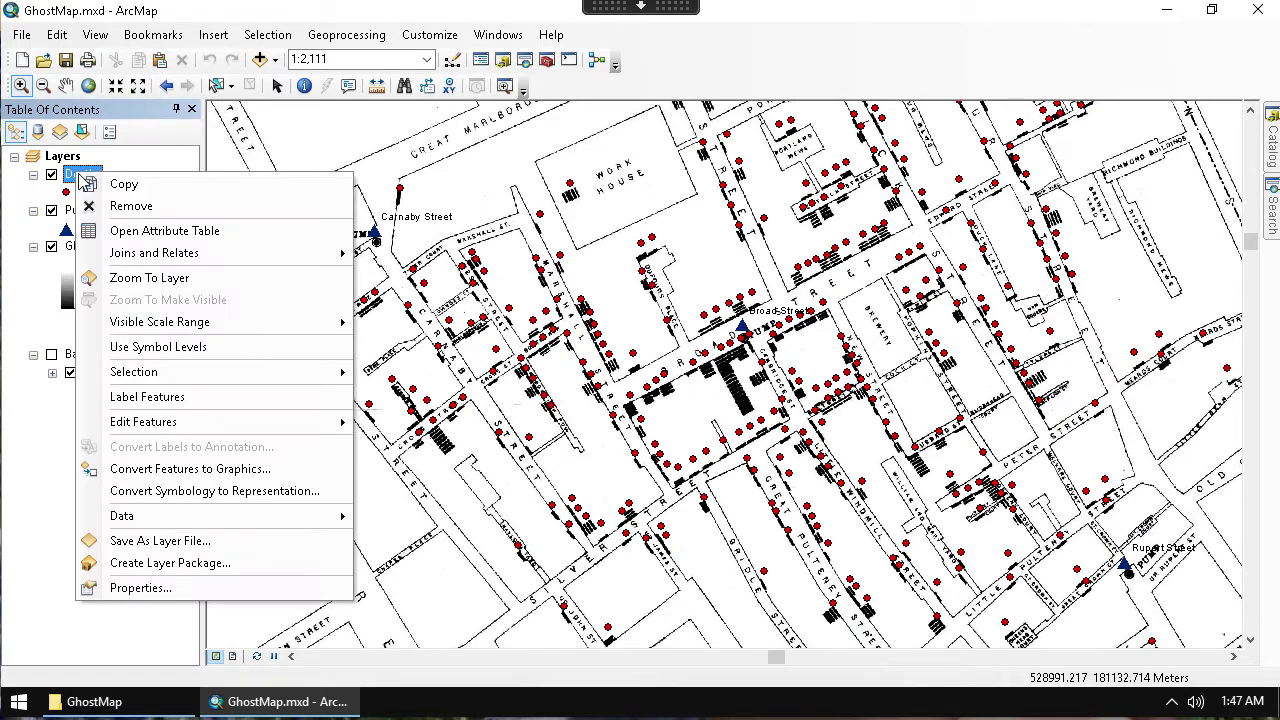
{"action": "left_click", "coordinate": [143, 234]}
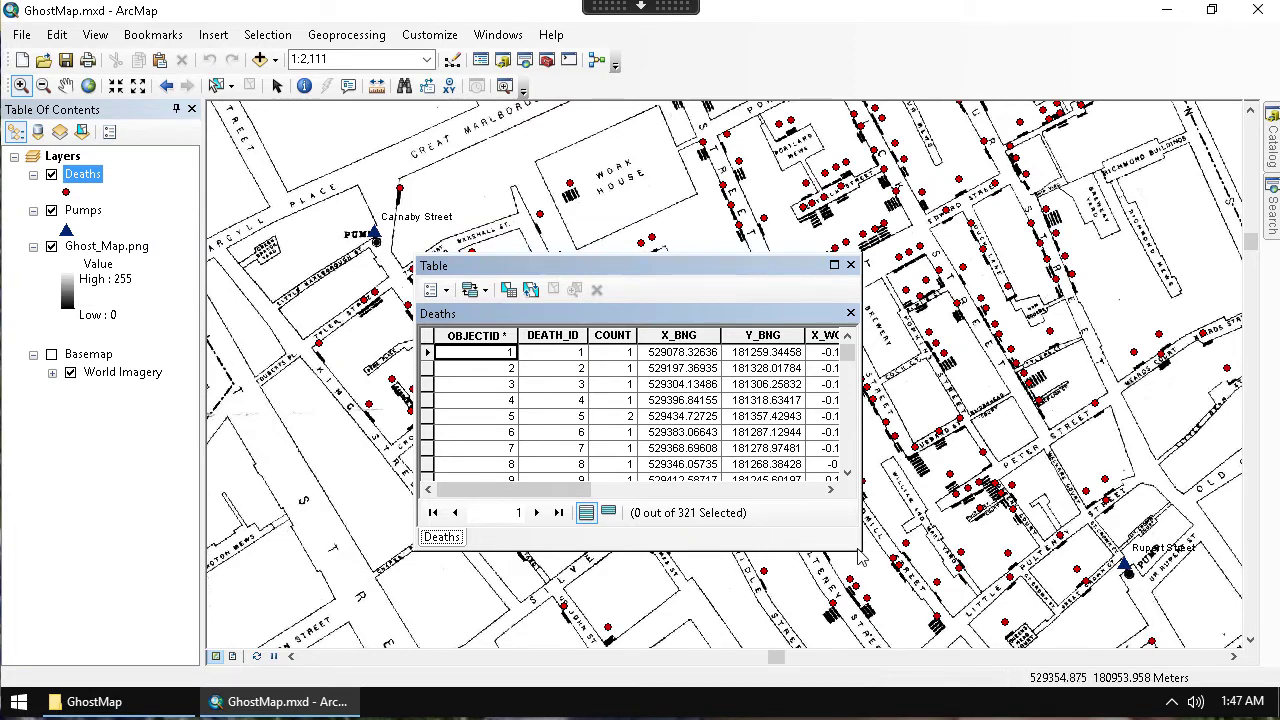
{"action": "left_click_drag", "start_coordinate": [855, 545], "coordinate": [1118, 583]}
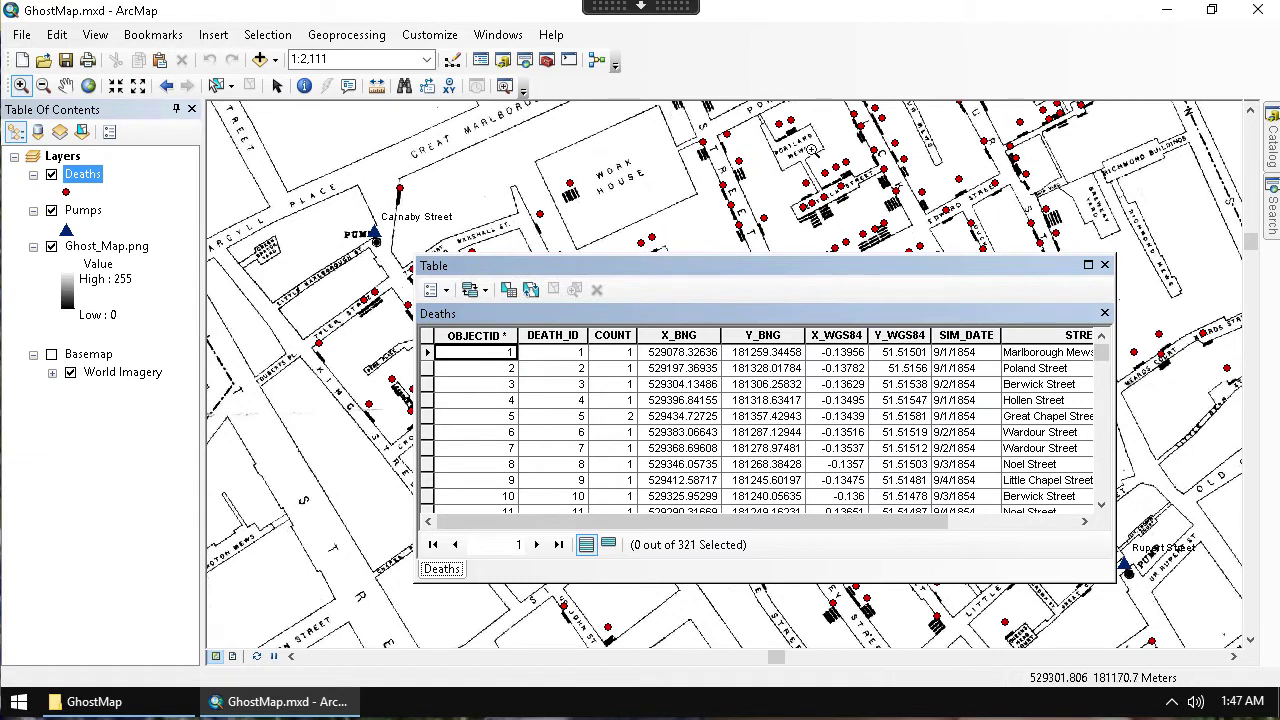
{"action": "left_click", "coordinate": [1104, 267]}
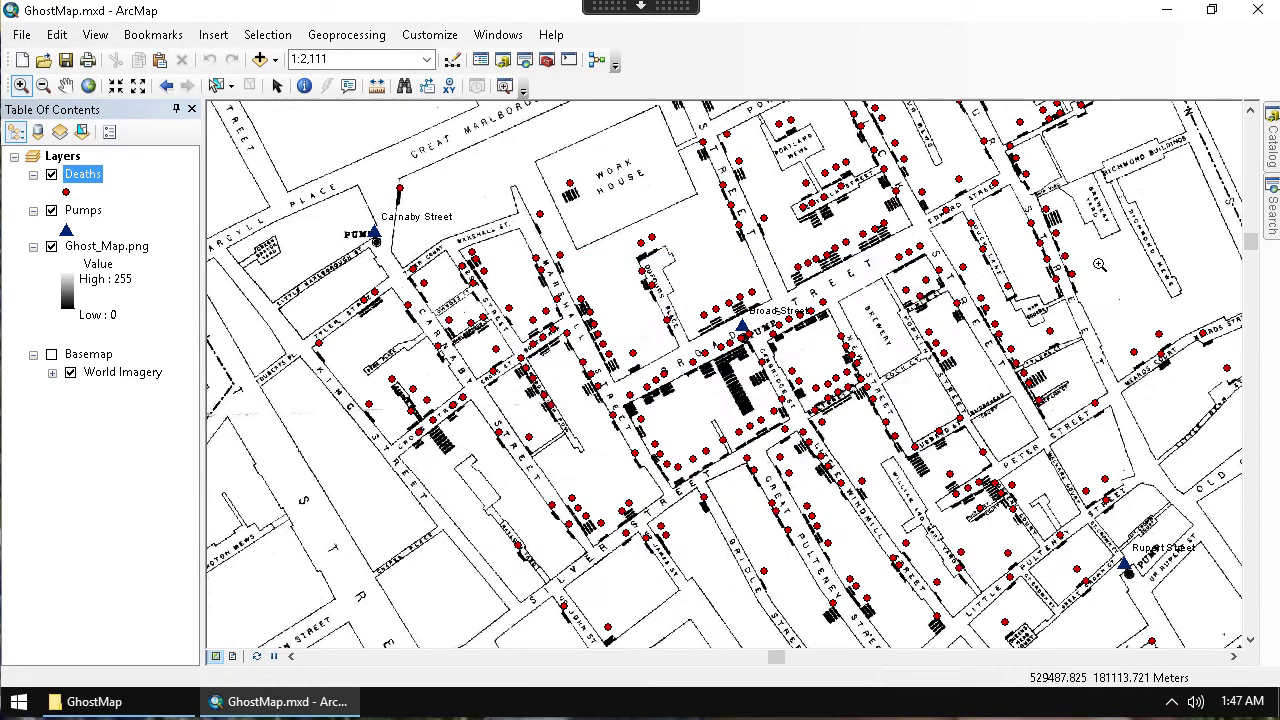
{"action": "left_click_drag", "start_coordinate": [548, 172], "coordinate": [593, 213]}
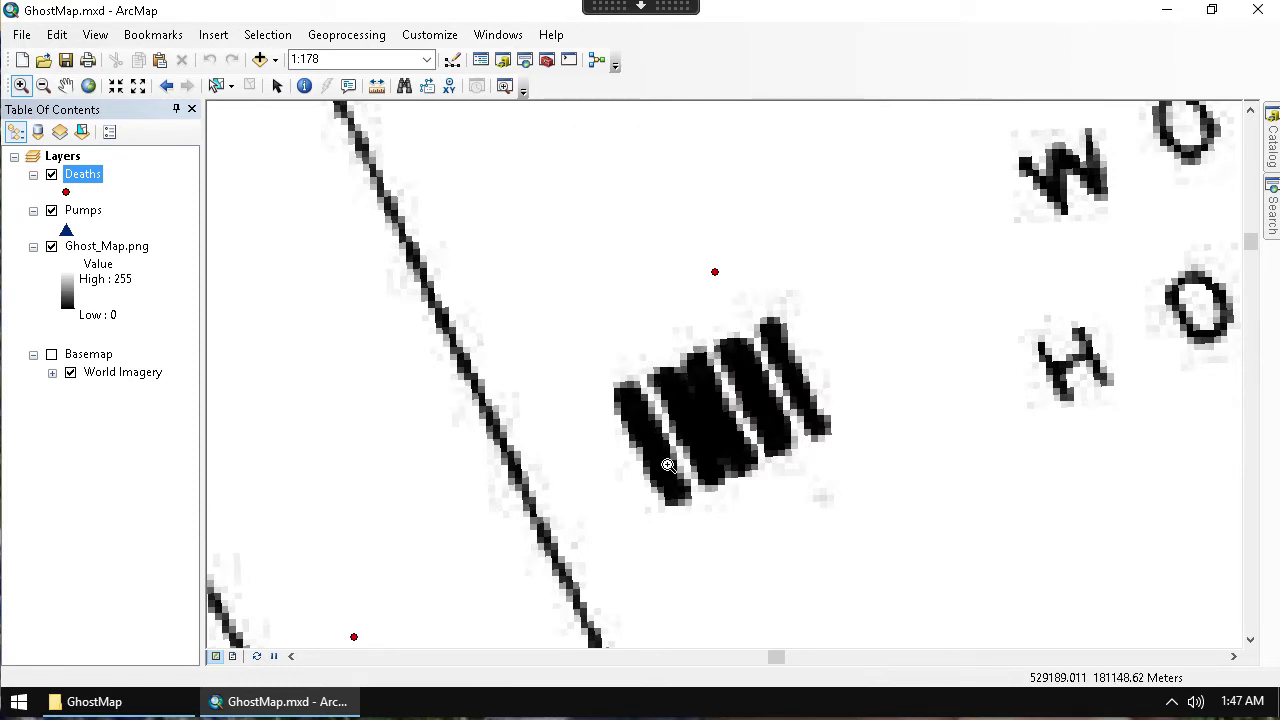
{"action": "left_click", "coordinate": [166, 85]}
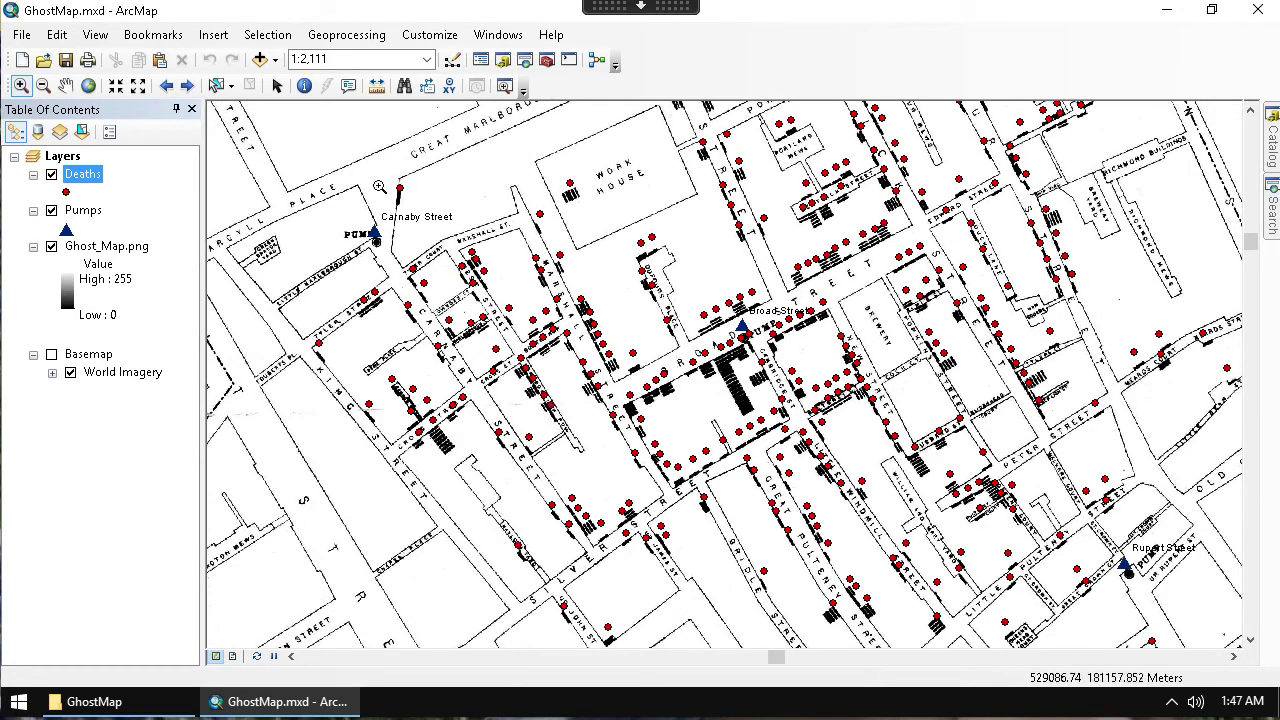
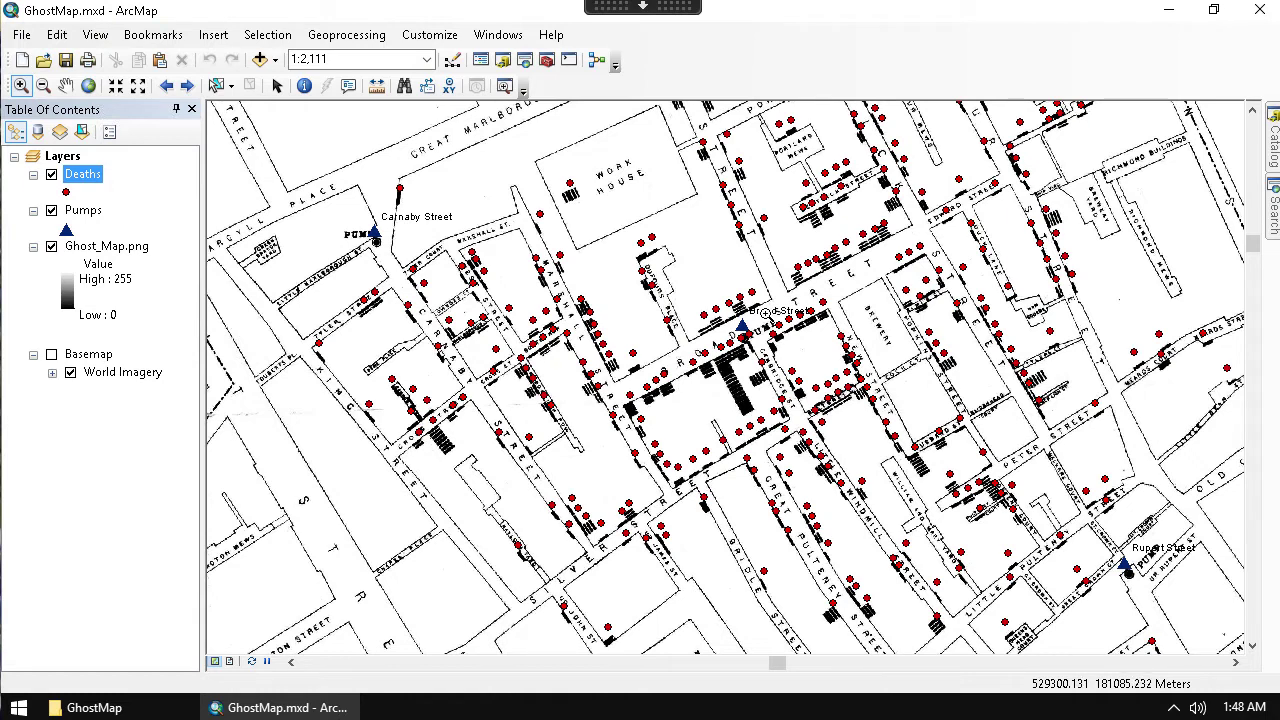
Step: Open the Deaths layer's attribute table and enlarge its window so the full STREET column is readable
{"action": "right_click", "coordinate": [88, 182]}
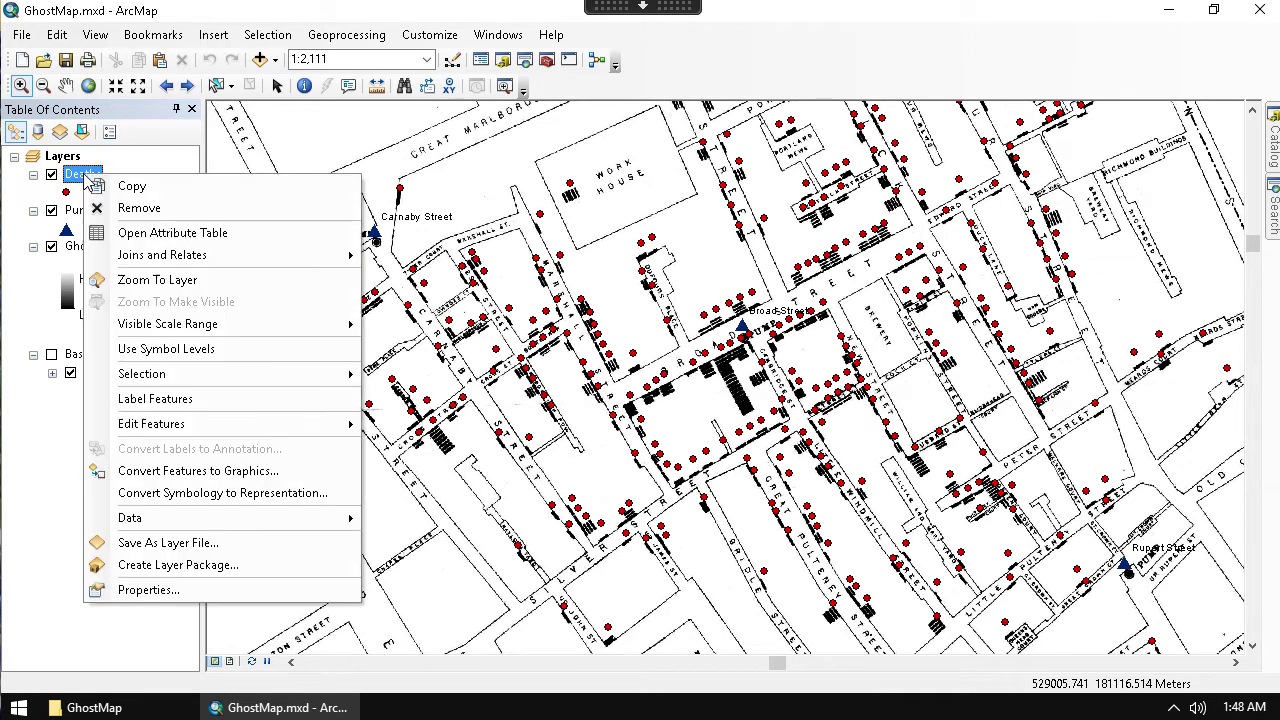
{"action": "left_click", "coordinate": [163, 234]}
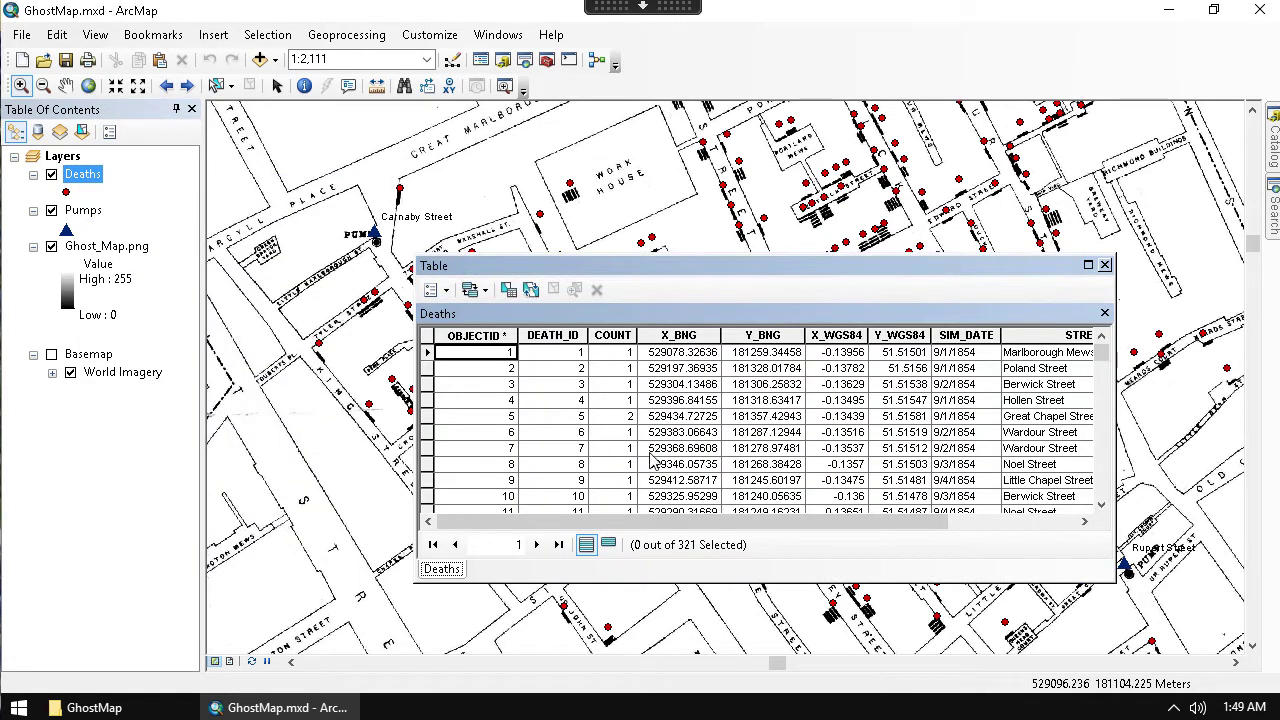
{"action": "left_click_drag", "start_coordinate": [1000, 266], "coordinate": [909, 212]}
{"action": "left_click_drag", "start_coordinate": [1022, 432], "coordinate": [1150, 432]}
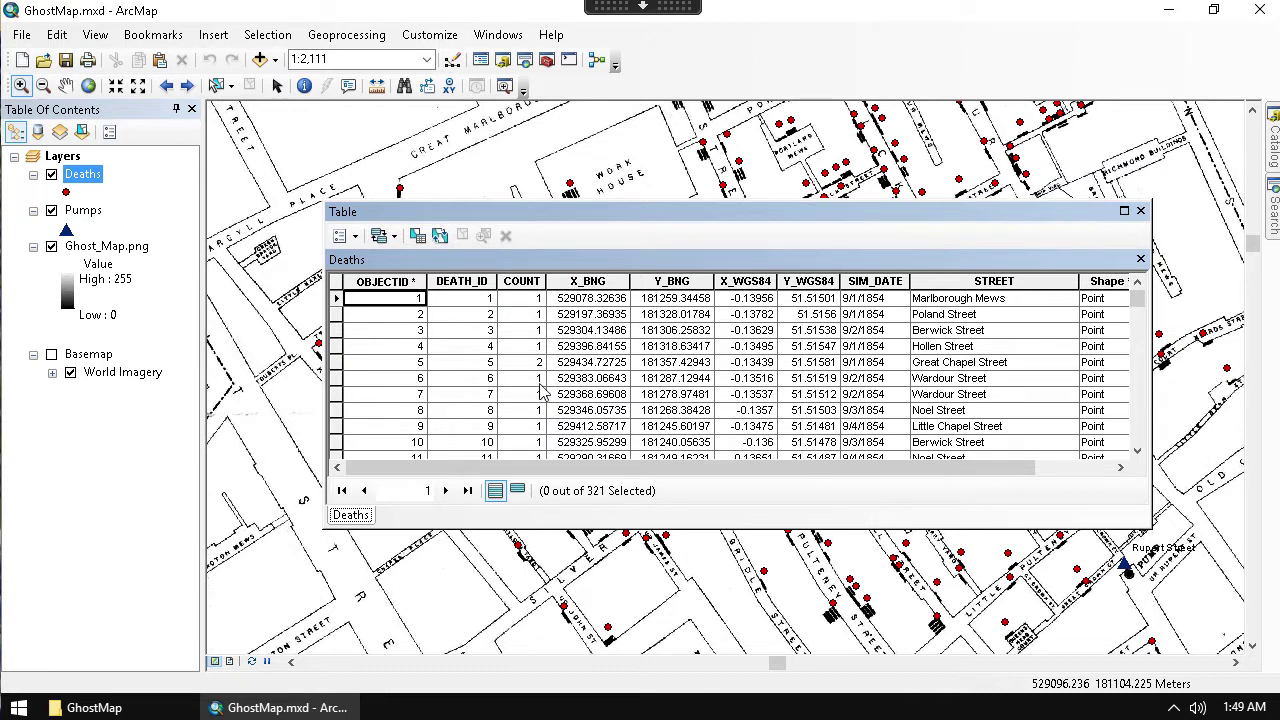
Step: Set up a Summarize on the STREET field of the Deaths table with the Sum of COUNT as the statistic
{"action": "left_click", "coordinate": [1016, 283]}
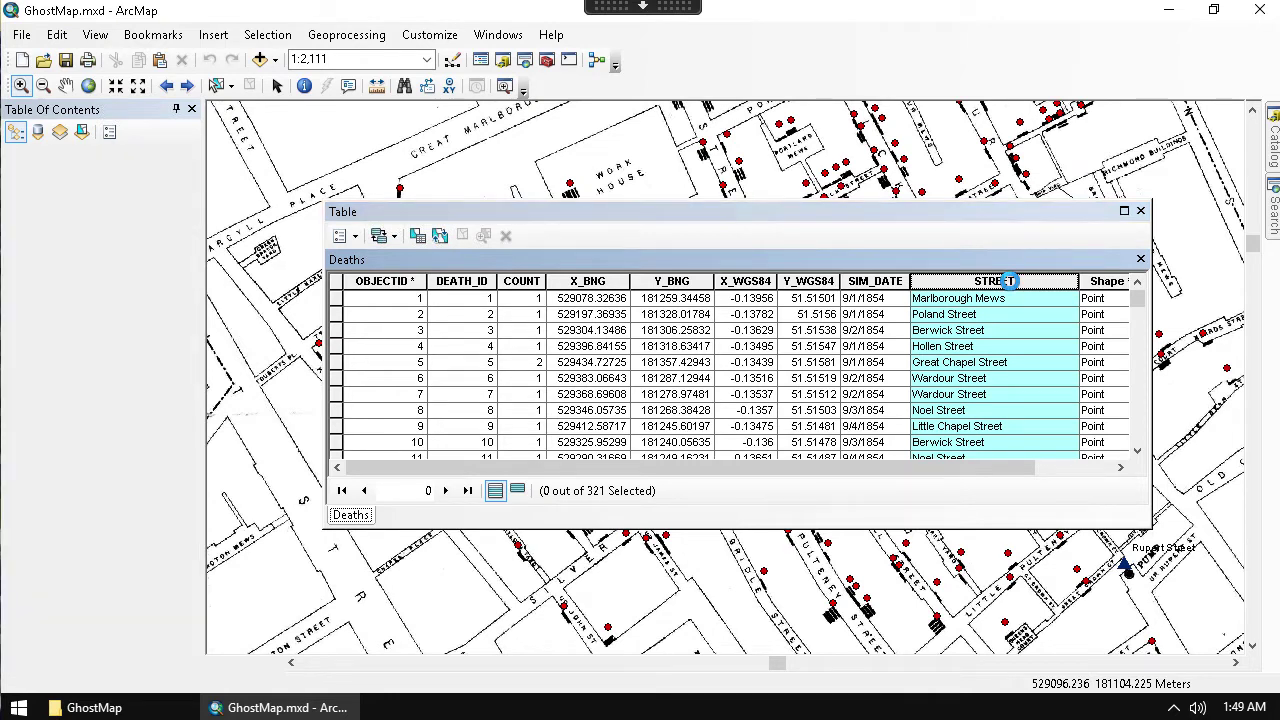
{"action": "right_click", "coordinate": [1010, 281]}
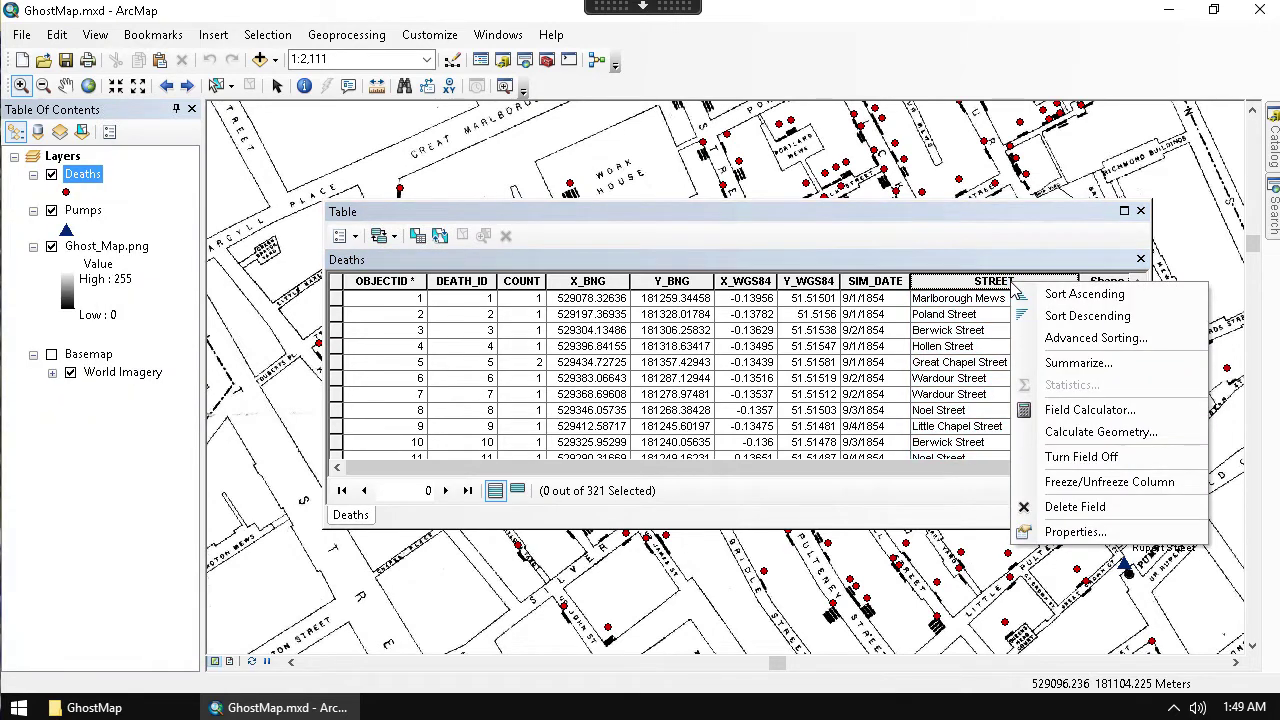
{"action": "left_click", "coordinate": [1077, 363]}
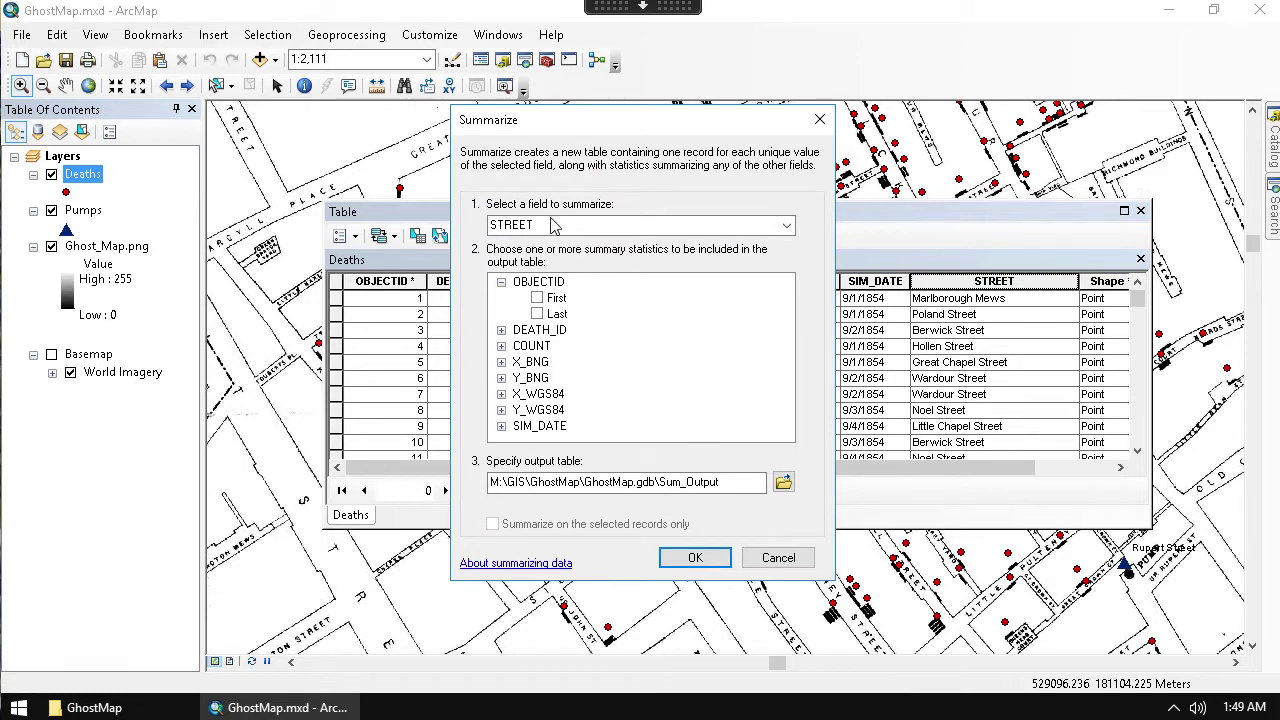
{"action": "left_click", "coordinate": [501, 346]}
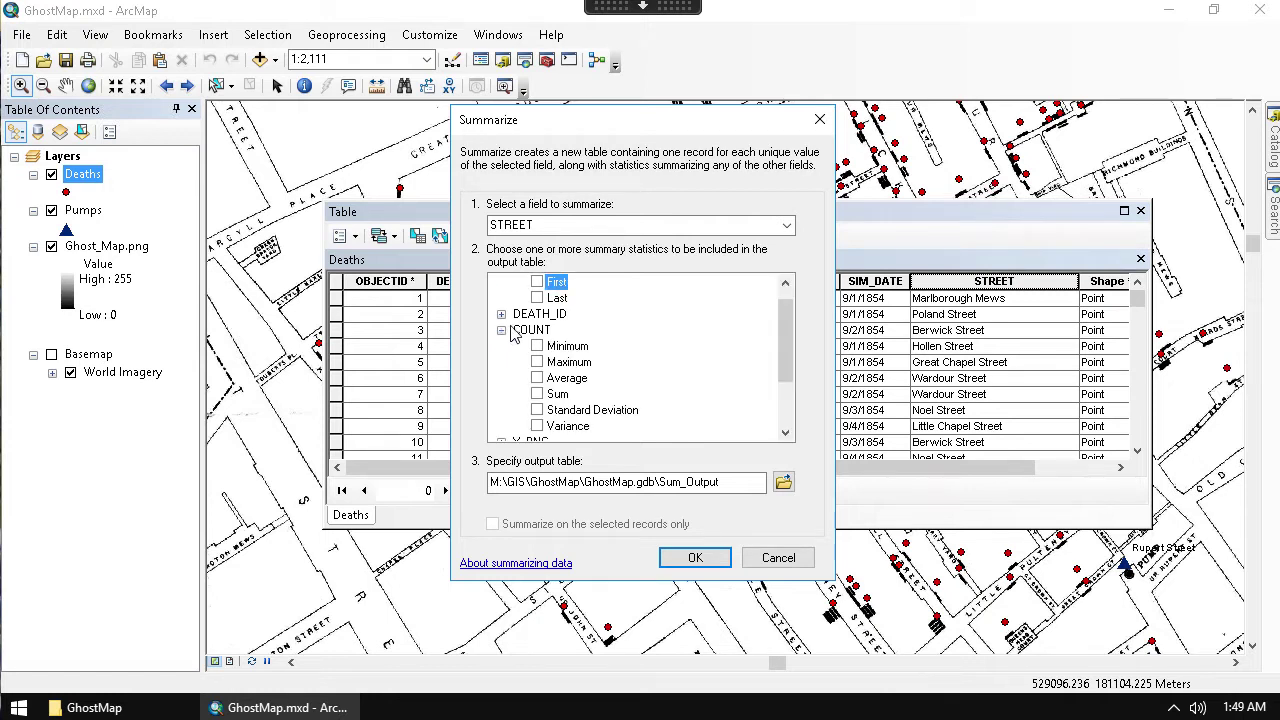
{"action": "left_click", "coordinate": [537, 395]}
Step: Run the summary with its output table saved as Deaths_by_street in GhostMap.gdb and add the result table to the map
{"action": "left_click", "coordinate": [783, 484]}
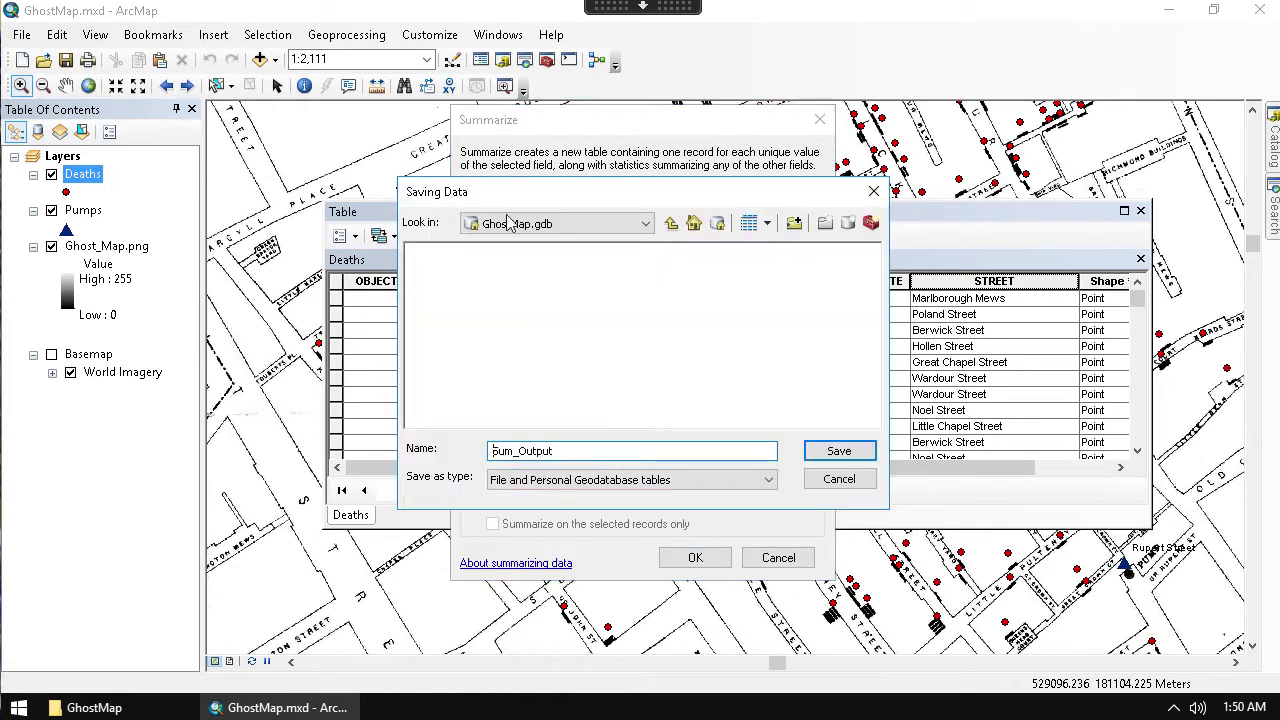
{"action": "left_click_drag", "start_coordinate": [581, 451], "coordinate": [486, 452]}
{"action": "type", "text": "Deaths_by_street"}
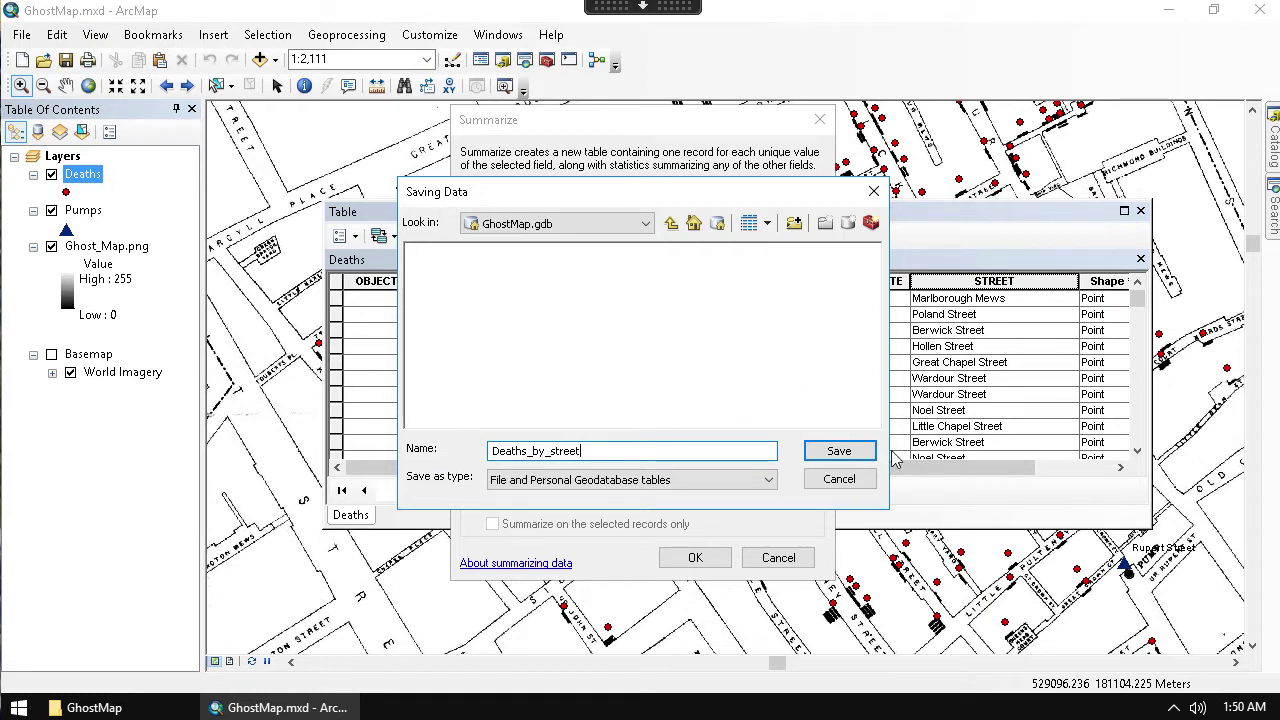
{"action": "left_click", "coordinate": [840, 451]}
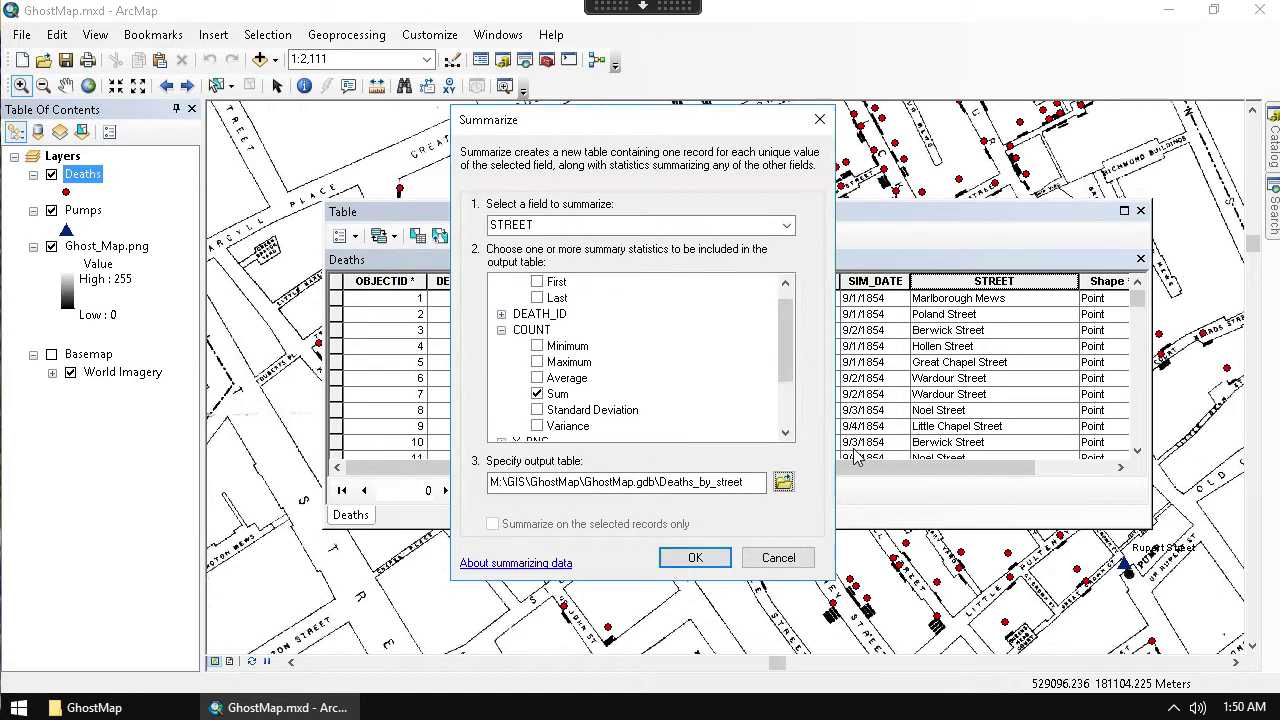
{"action": "left_click", "coordinate": [700, 559]}
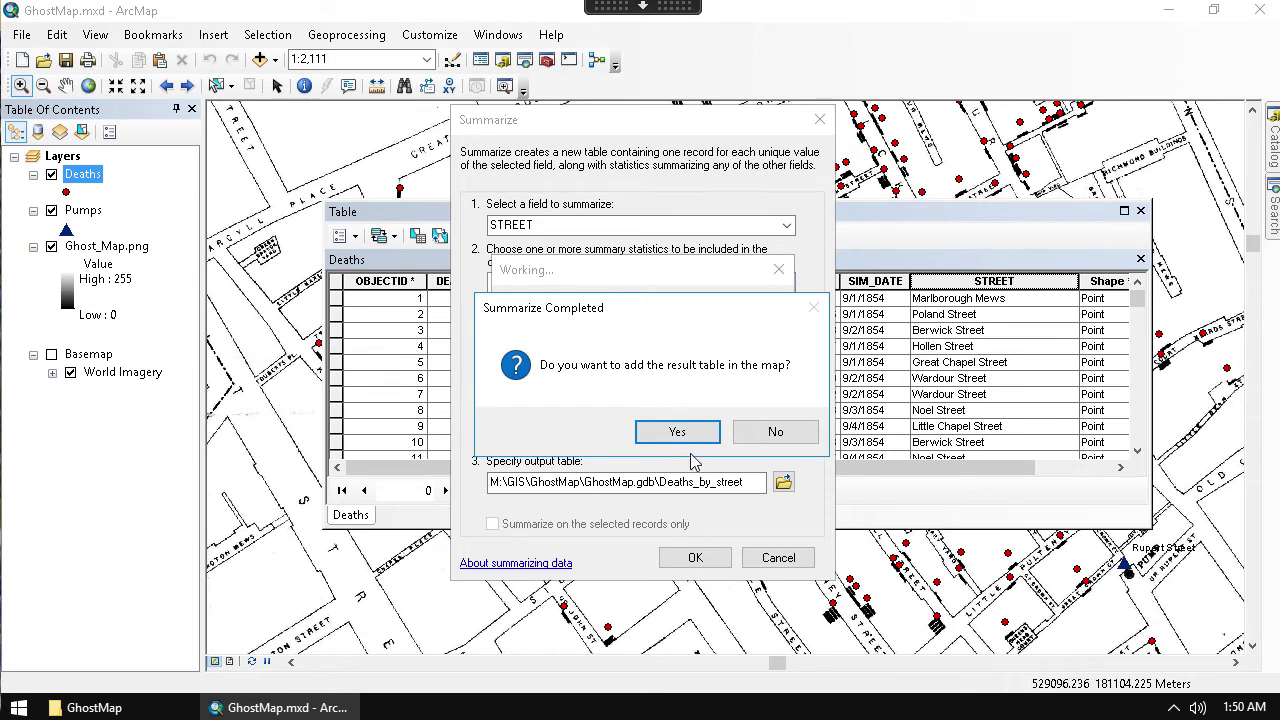
{"action": "left_click", "coordinate": [695, 440]}
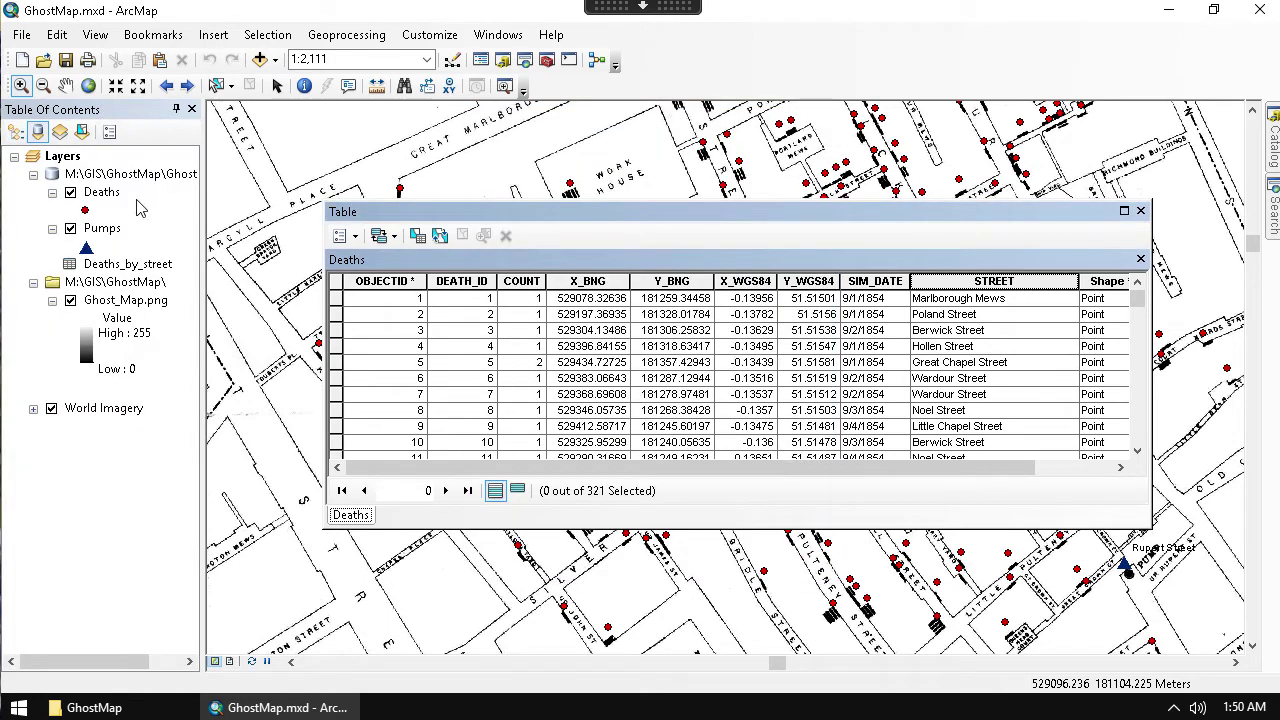
Step: Open the Deaths_by_street table and review its street records
{"action": "left_click", "coordinate": [128, 263]}
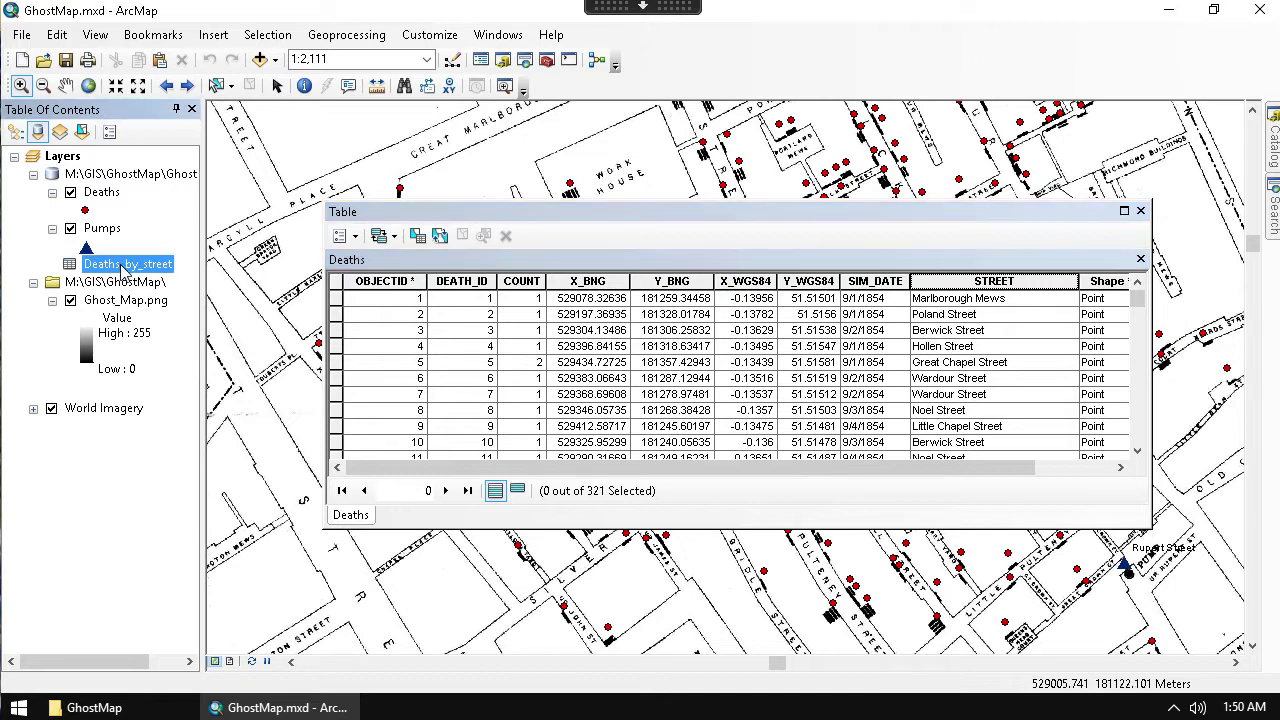
{"action": "right_click", "coordinate": [120, 266]}
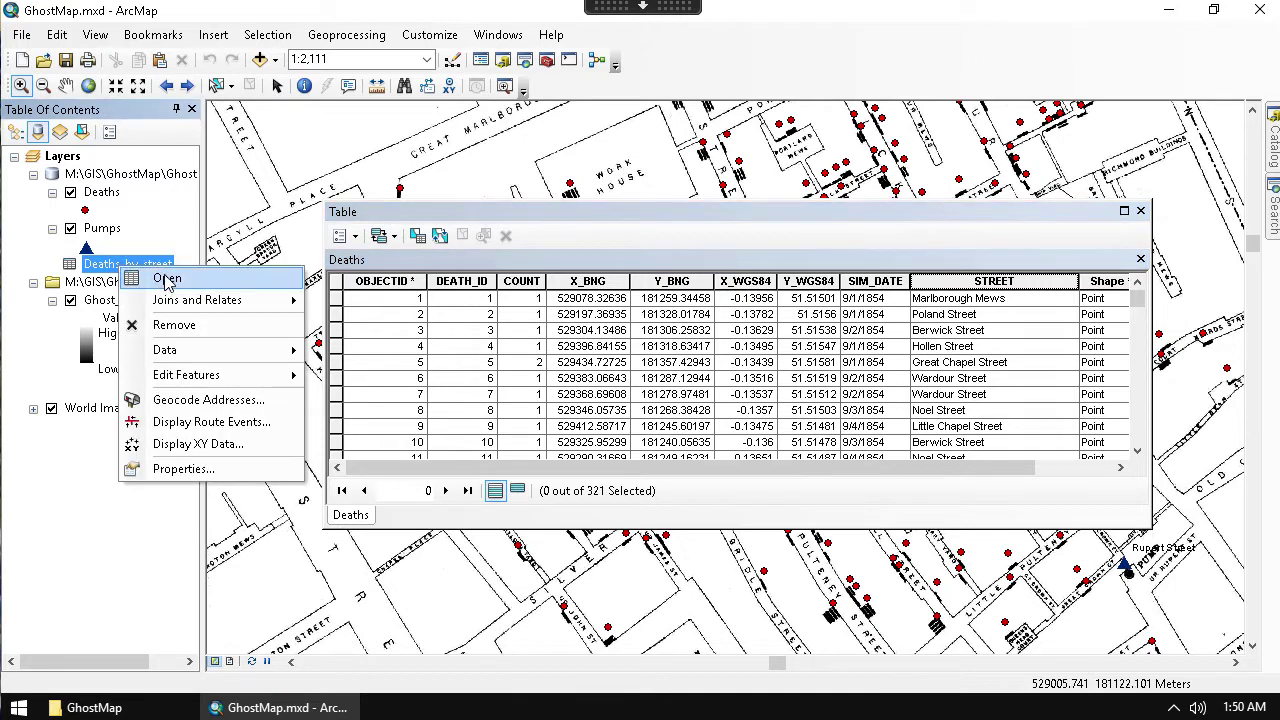
{"action": "left_click", "coordinate": [167, 278]}
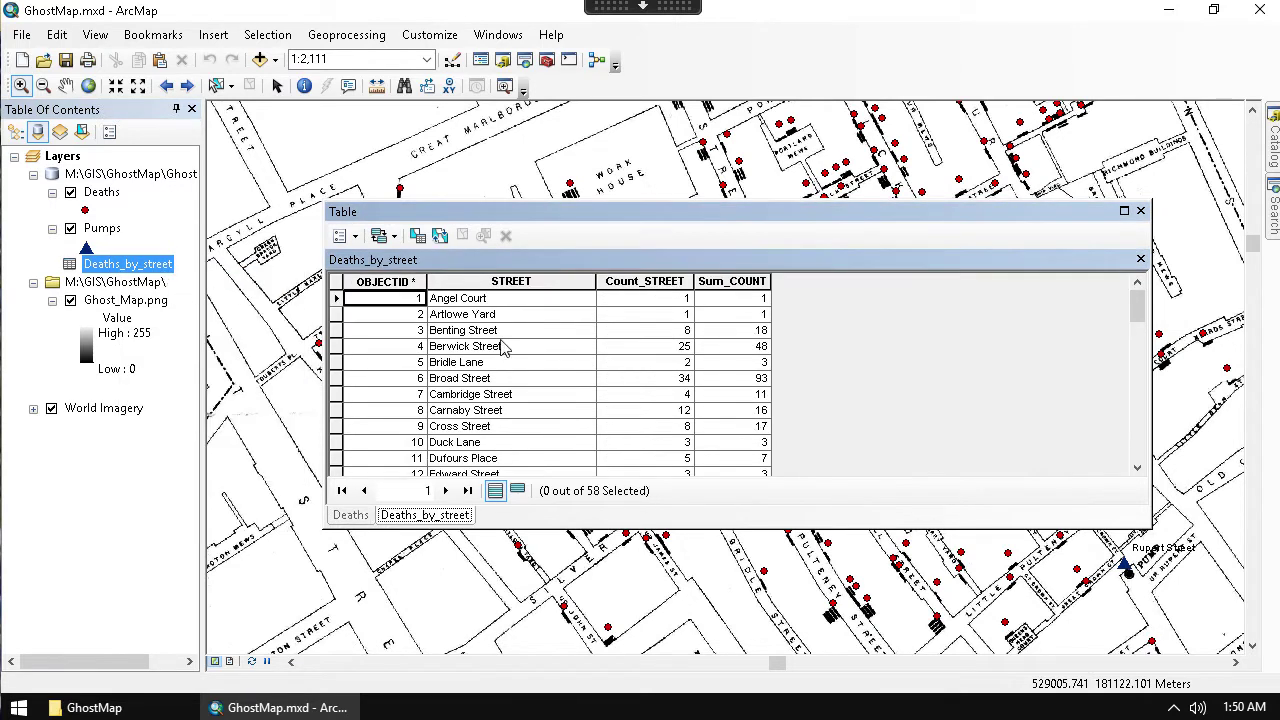
{"action": "left_click", "coordinate": [546, 316]}
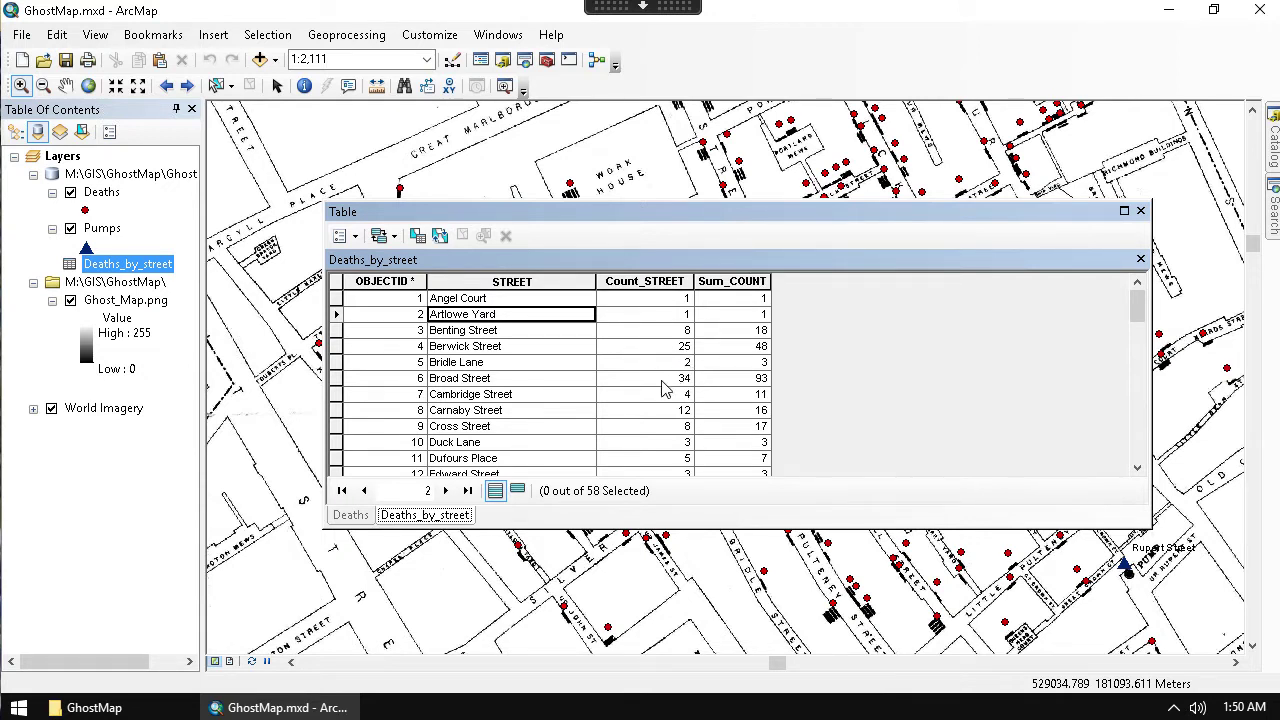
{"action": "left_click_drag", "start_coordinate": [1144, 313], "coordinate": [1143, 310]}
Step: Sort the Deaths_by_street table by Sum_COUNT in descending order and check the first record
{"action": "left_click", "coordinate": [746, 281]}
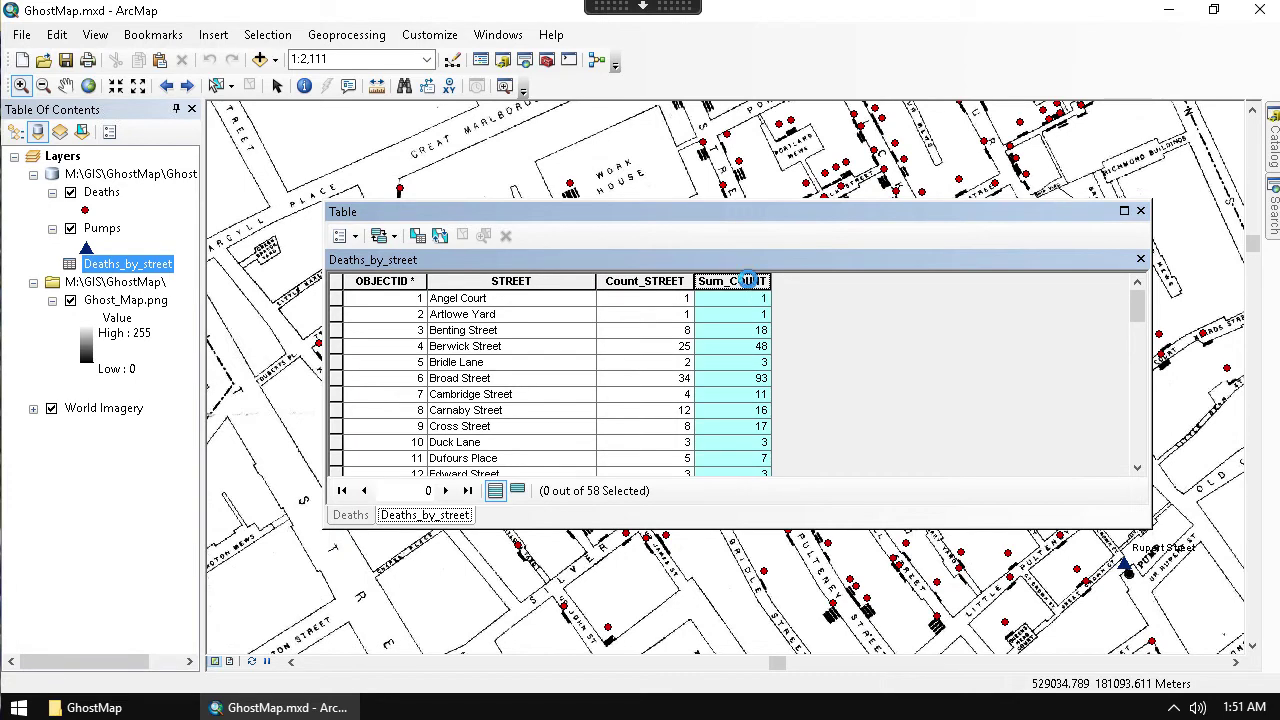
{"action": "right_click", "coordinate": [751, 284]}
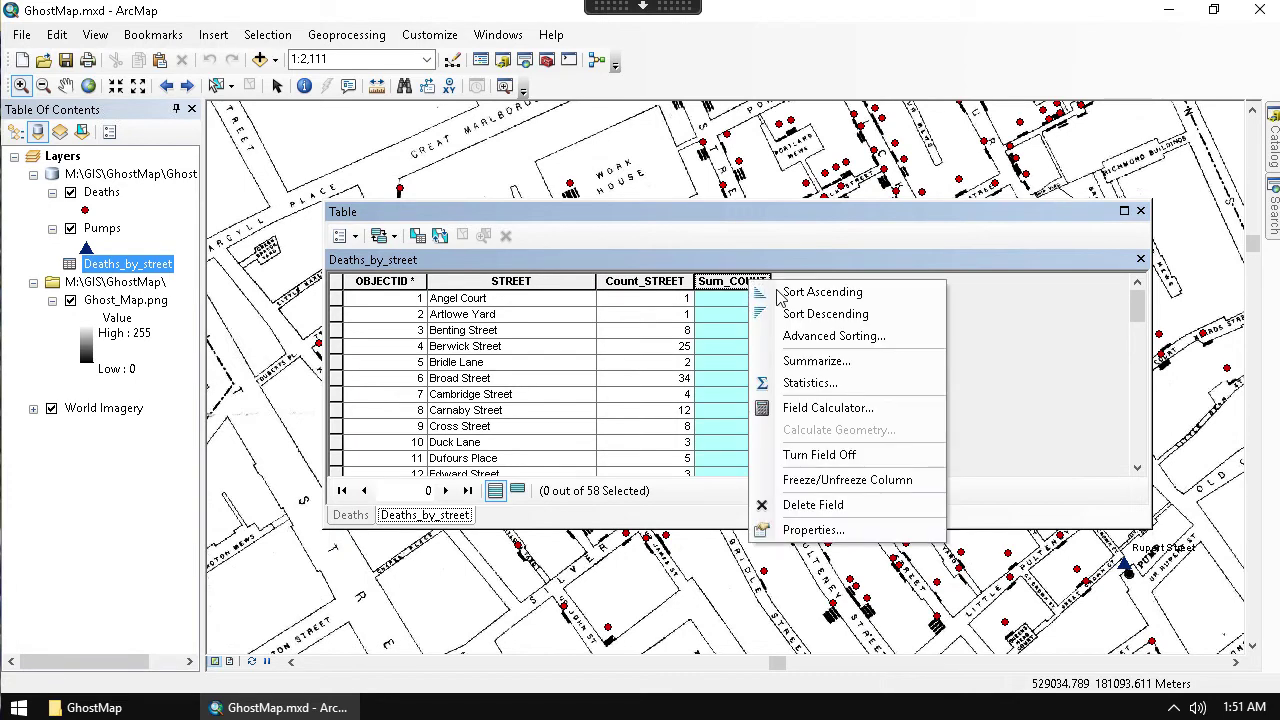
{"action": "left_click", "coordinate": [825, 314]}
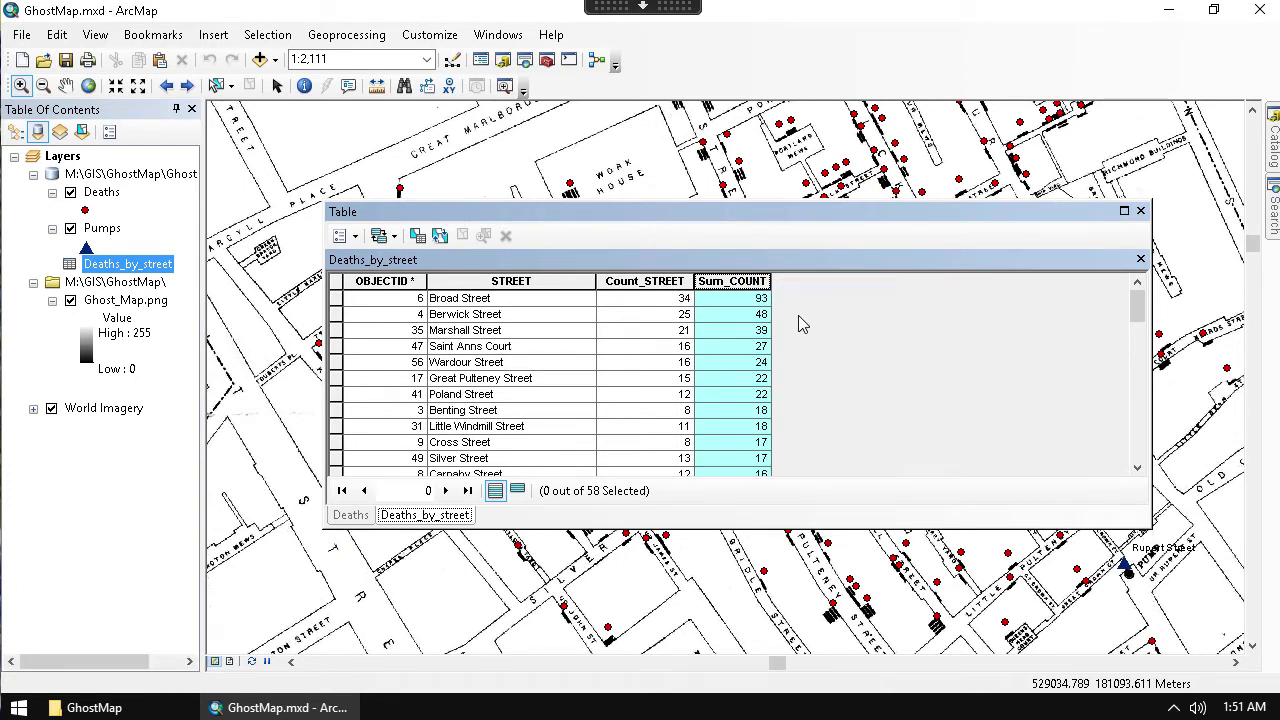
{"action": "left_click", "coordinate": [740, 300]}
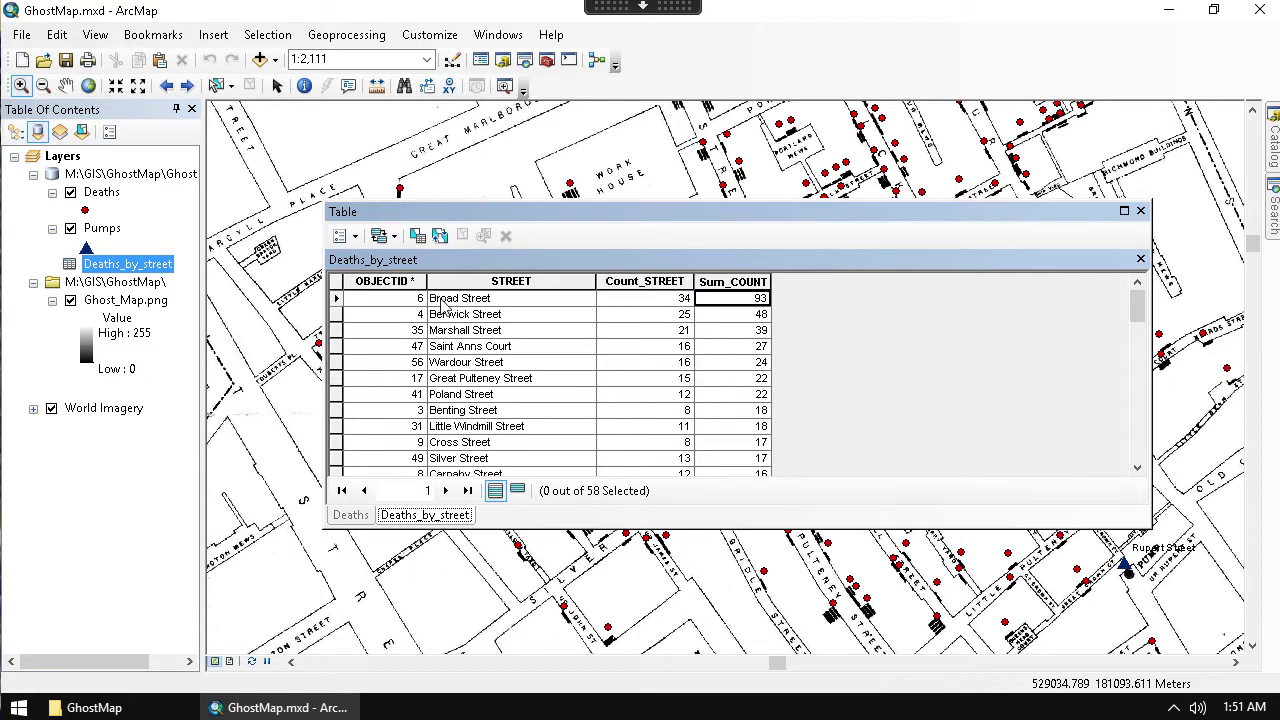
Step: Narrow the table window, move it aside and compare the sorted street totals with the deaths around the Broad Street pump on the map
{"action": "left_click_drag", "start_coordinate": [620, 213], "coordinate": [572, 440]}
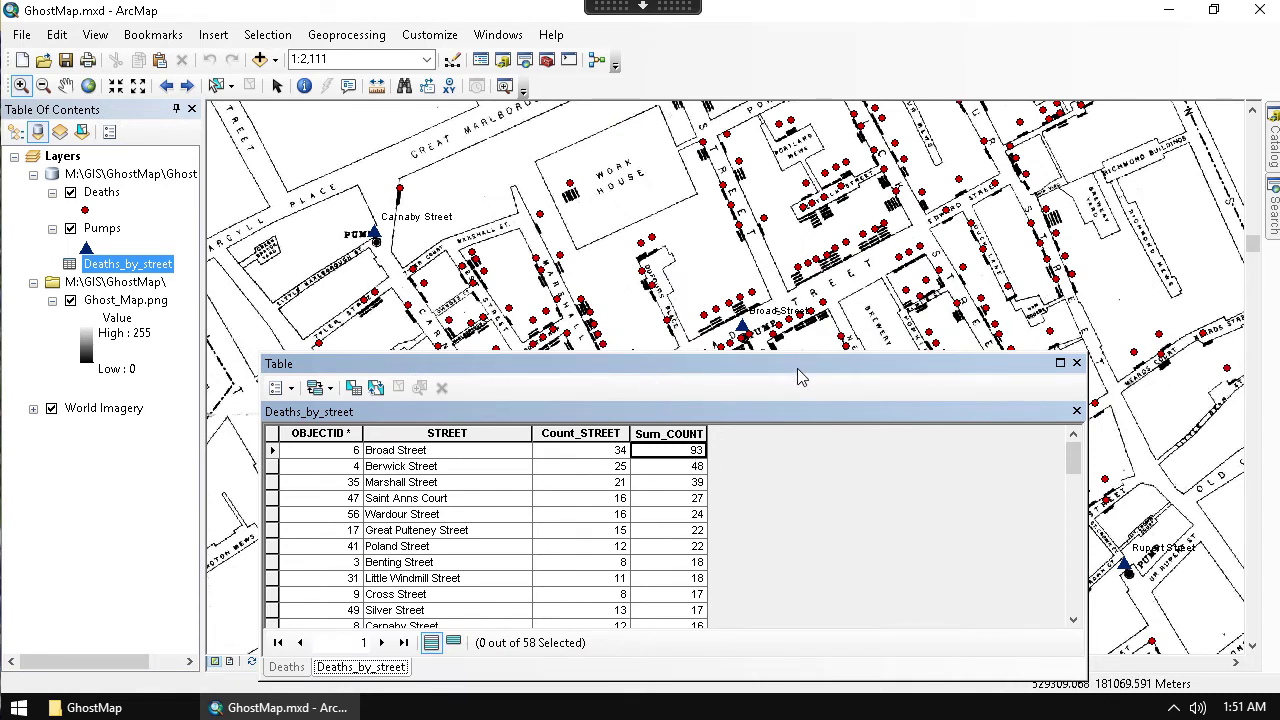
{"action": "left_click_drag", "start_coordinate": [794, 371], "coordinate": [579, 231]}
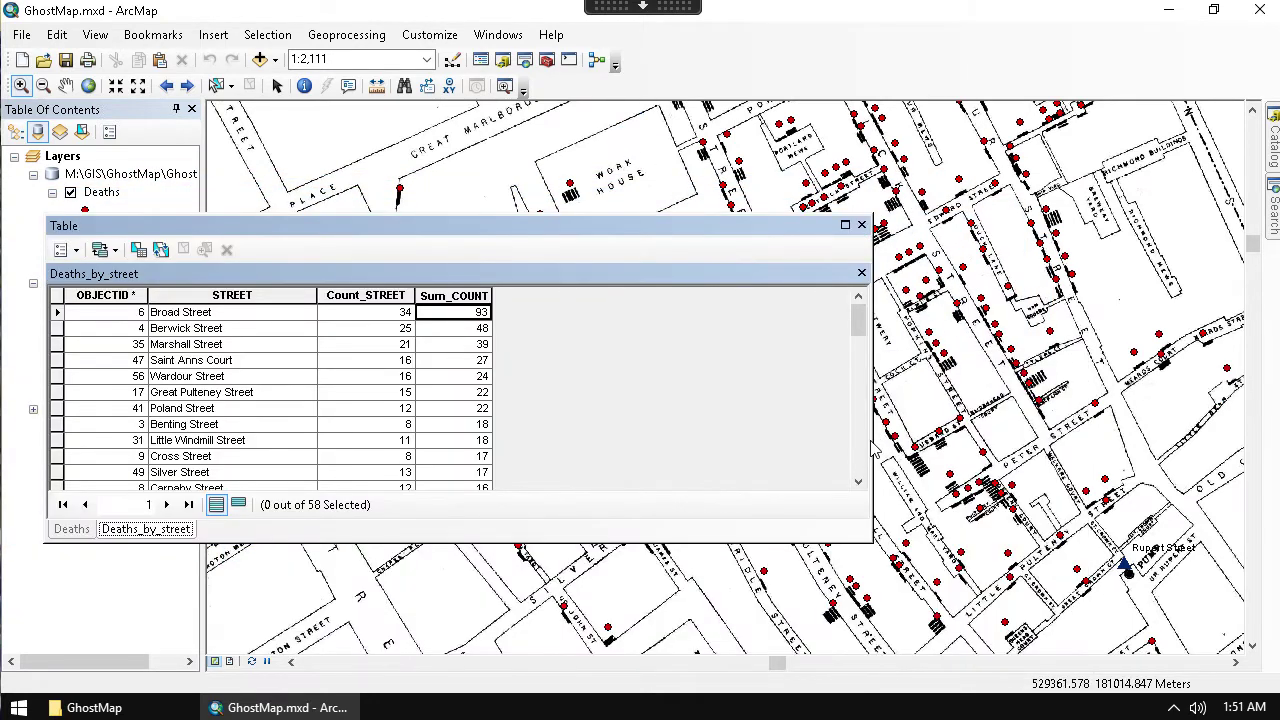
{"action": "left_click_drag", "start_coordinate": [873, 450], "coordinate": [512, 450]}
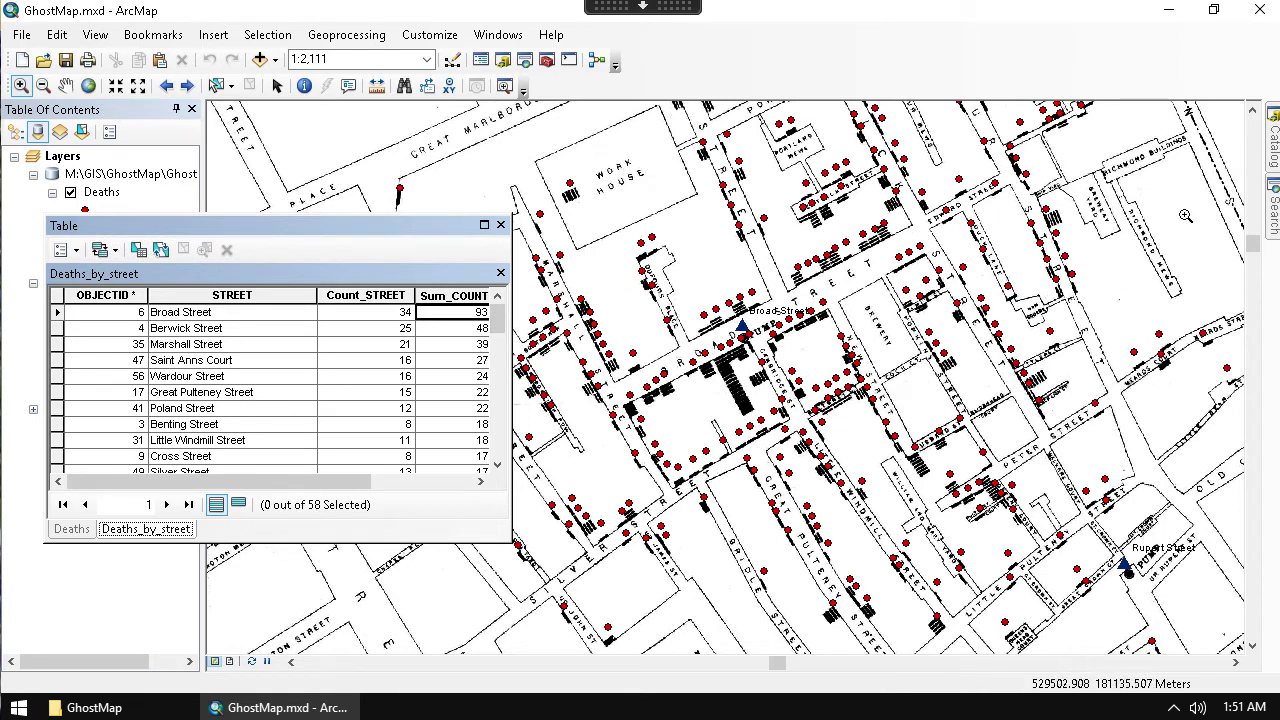
{"action": "left_click", "coordinate": [65, 85]}
{"action": "left_click_drag", "start_coordinate": [854, 137], "coordinate": [842, 251]}
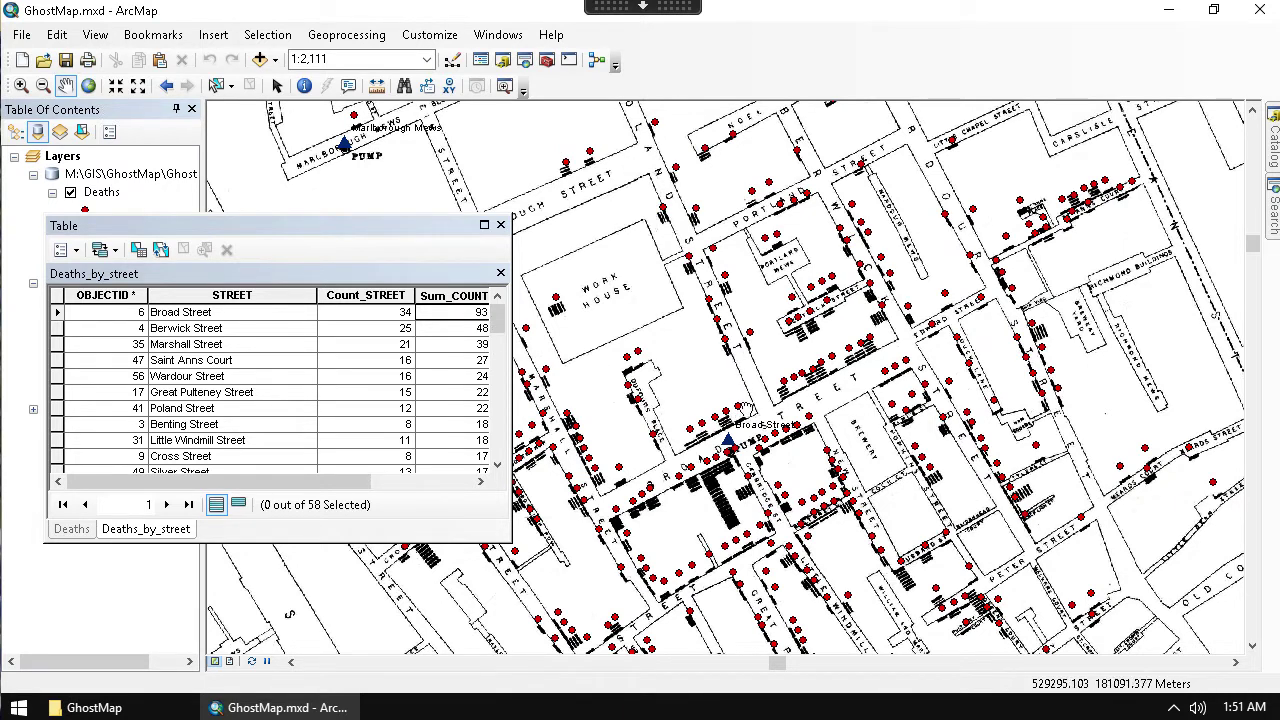
{"action": "left_click_drag", "start_coordinate": [744, 407], "coordinate": [789, 305]}
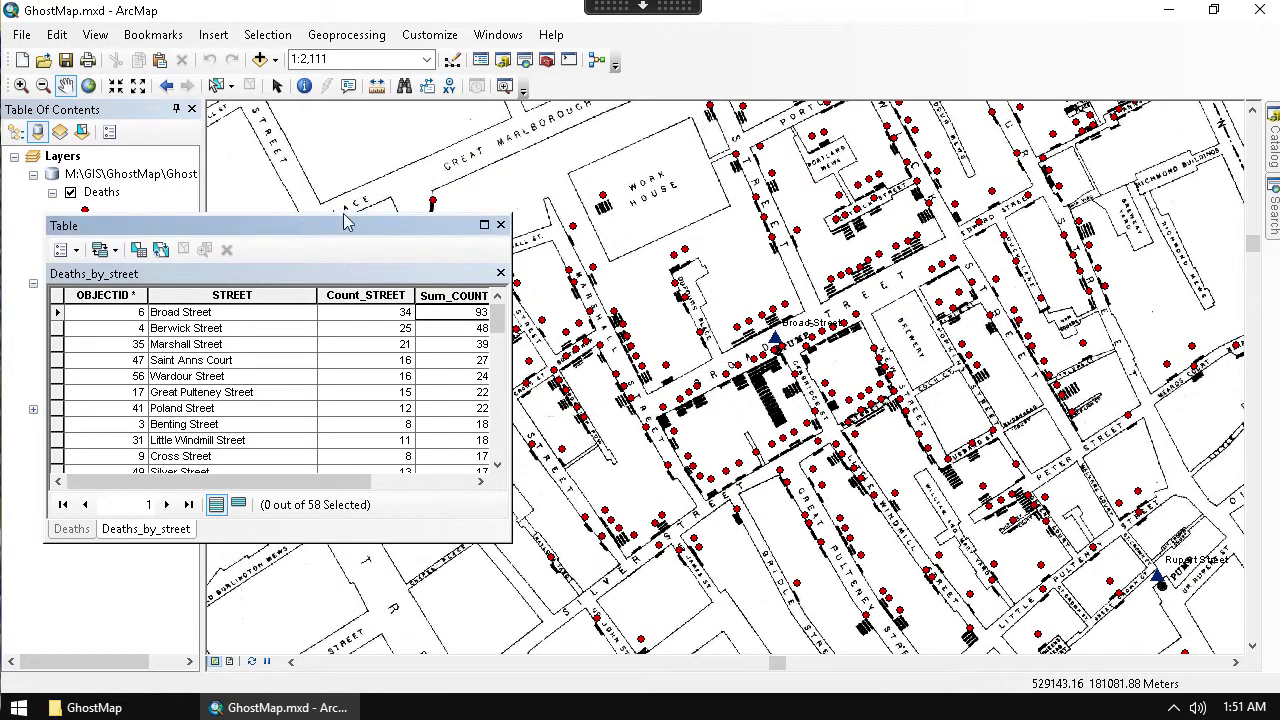
{"action": "left_click_drag", "start_coordinate": [302, 228], "coordinate": [571, 209]}
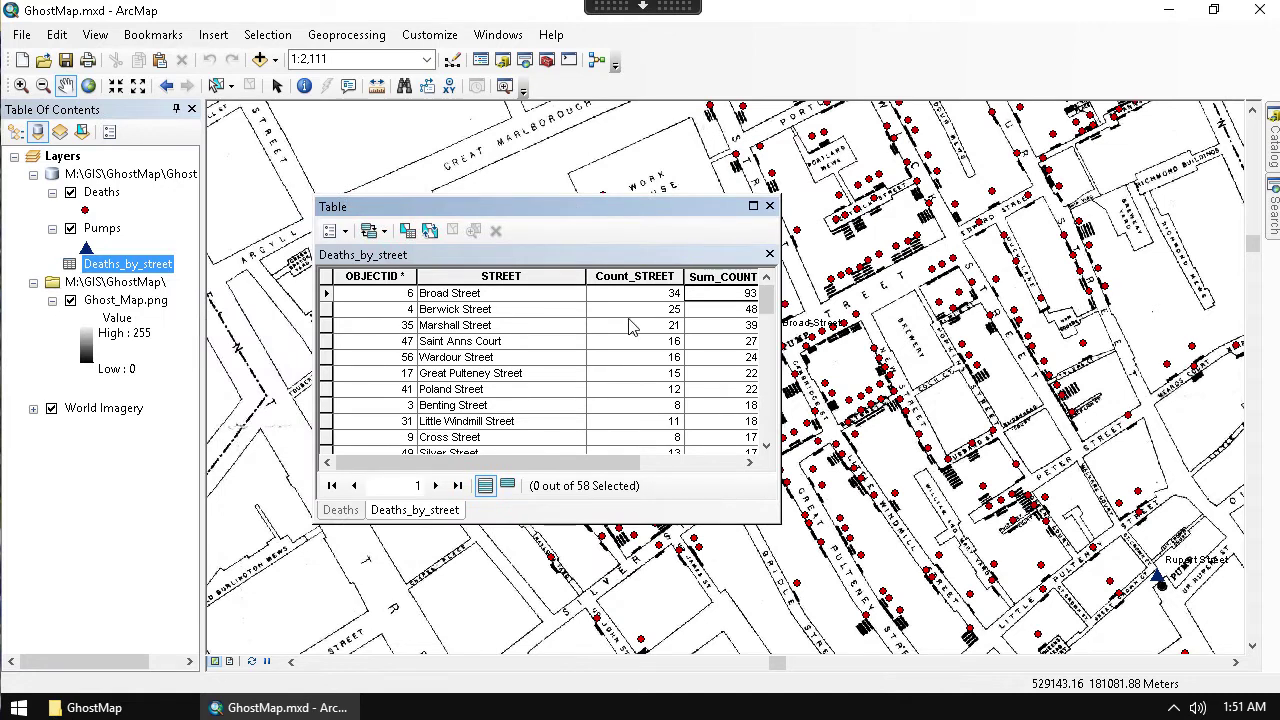